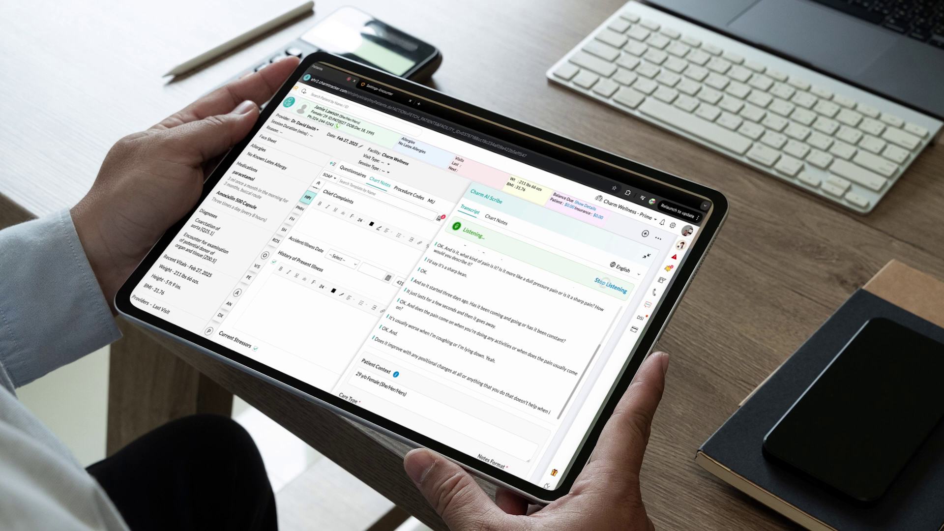
# Step: Stop the AI Scribe listening in its panel and land on the home page
pyautogui.click(608, 284)
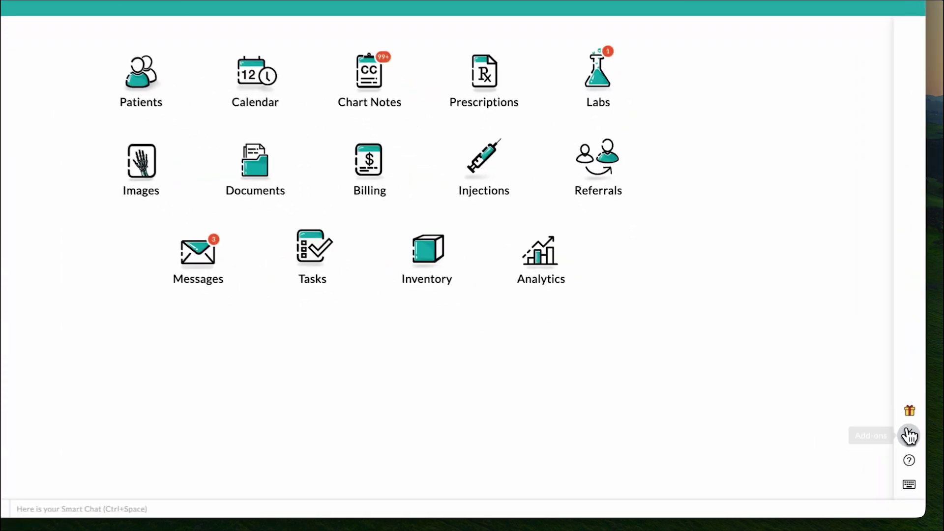
# Step: Start the Charm AI Scribe subscription from Add-ons & Integrations
pyautogui.click(864, 458)
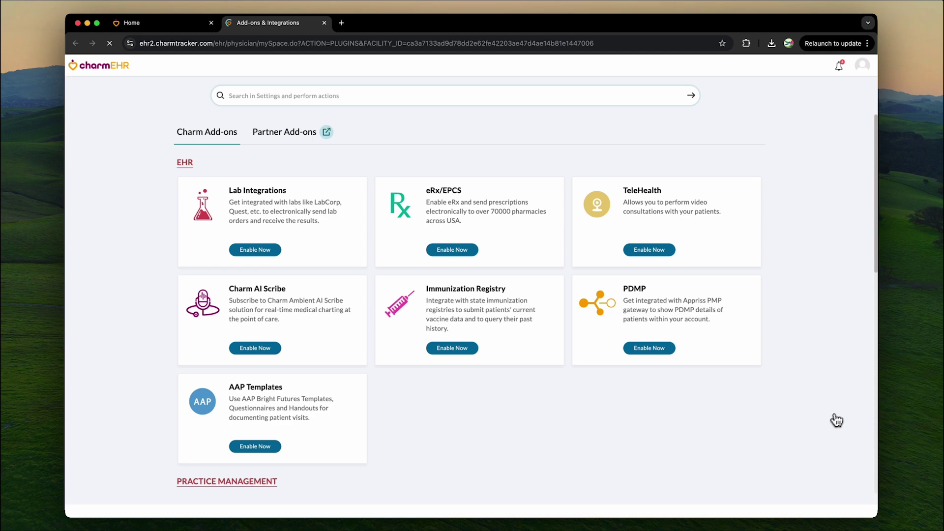
pyautogui.click(256, 350)
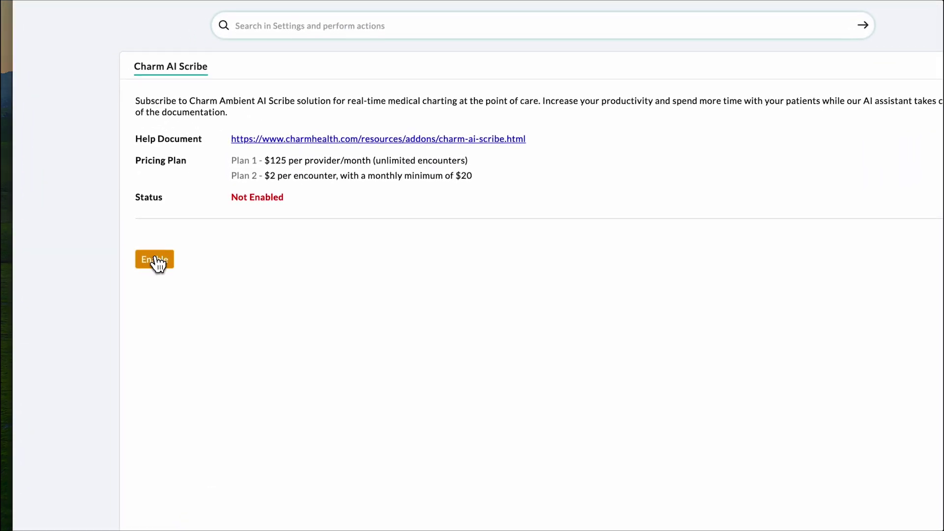
pyautogui.click(158, 263)
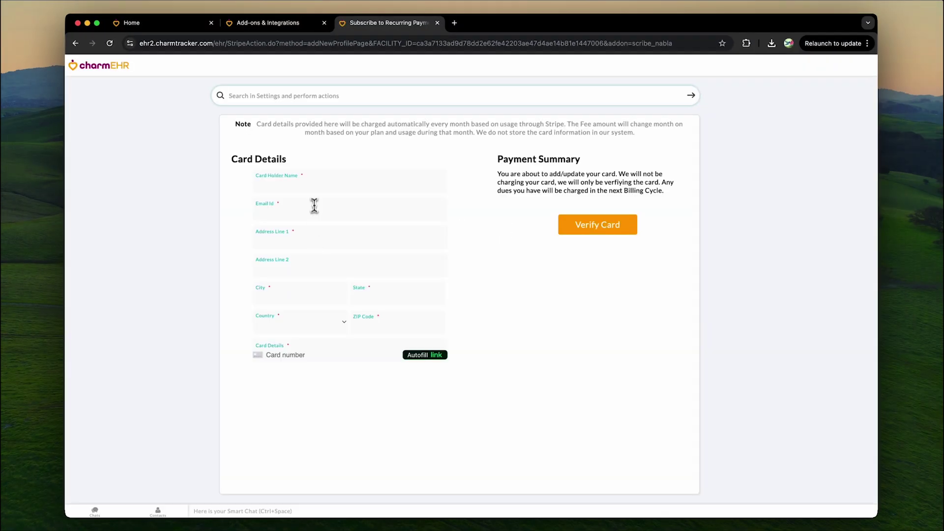
# Step: Enter the card holder's name, billing e-mail, saved address and card details, then verify the card
pyautogui.click(322, 181)
pyautogui.click(319, 206)
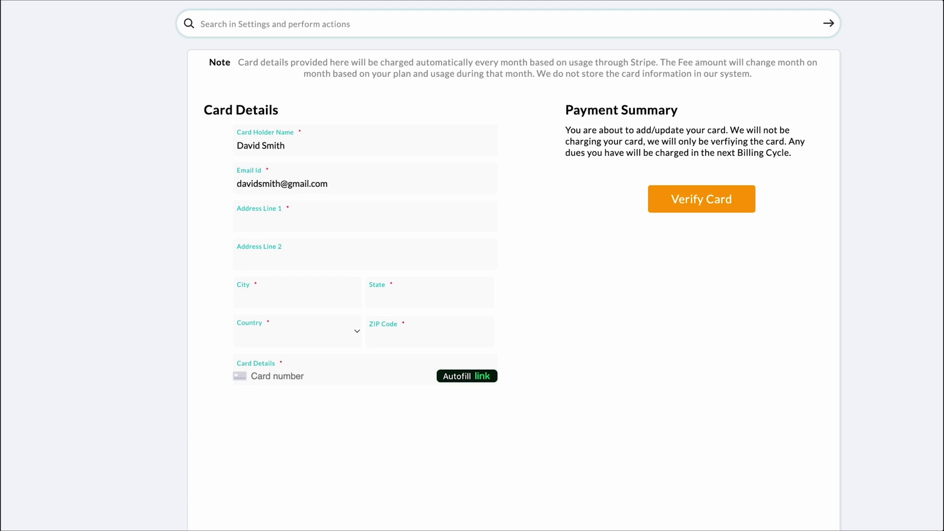
pyautogui.press('Tab')
pyautogui.press('Down')
pyautogui.press('Return')
pyautogui.press('Tab')
pyautogui.press('Tab')
pyautogui.press('Tab')
pyautogui.press('Tab')
pyautogui.press('Tab')
pyautogui.press('Tab')
pyautogui.write('4111 1111 1111 1111 11 / 26 ')
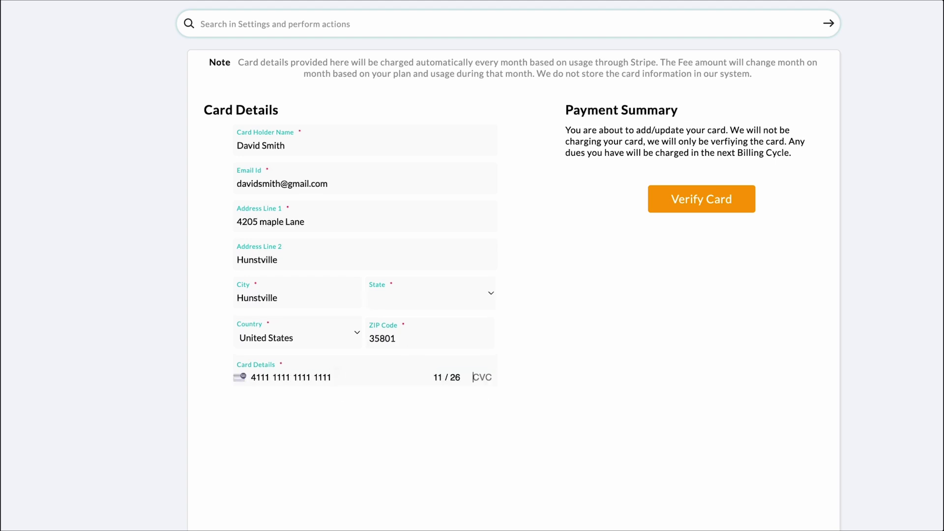
pyautogui.write('321')
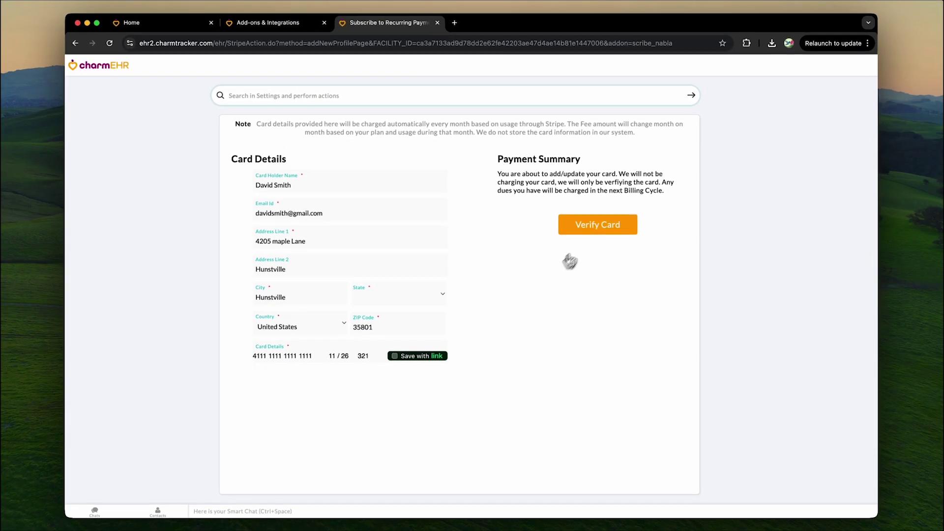
pyautogui.click(598, 224)
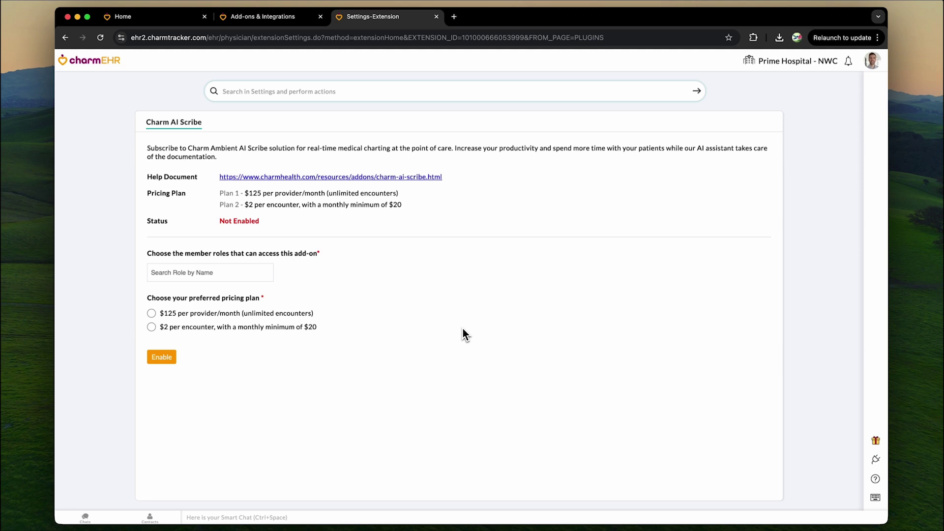
# Step: Grant Physician and Therapist roles access, choose the $125 per provider/month plan, and enable AI Scribe
pyautogui.click(189, 272)
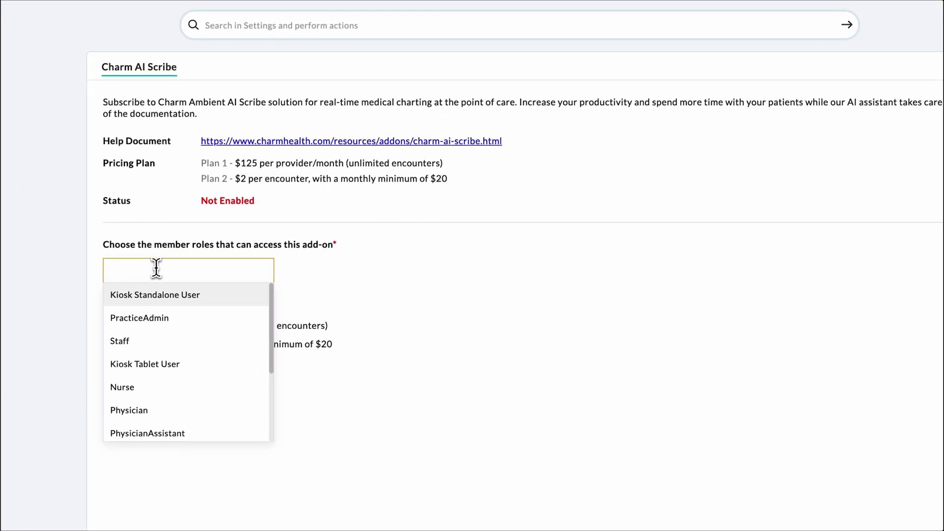
pyautogui.click(147, 410)
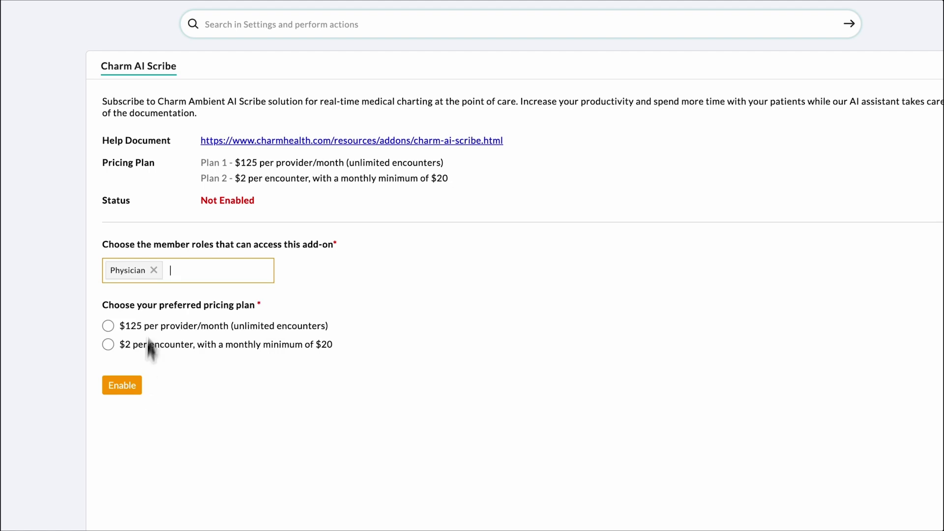
pyautogui.click(179, 267)
pyautogui.write('th')
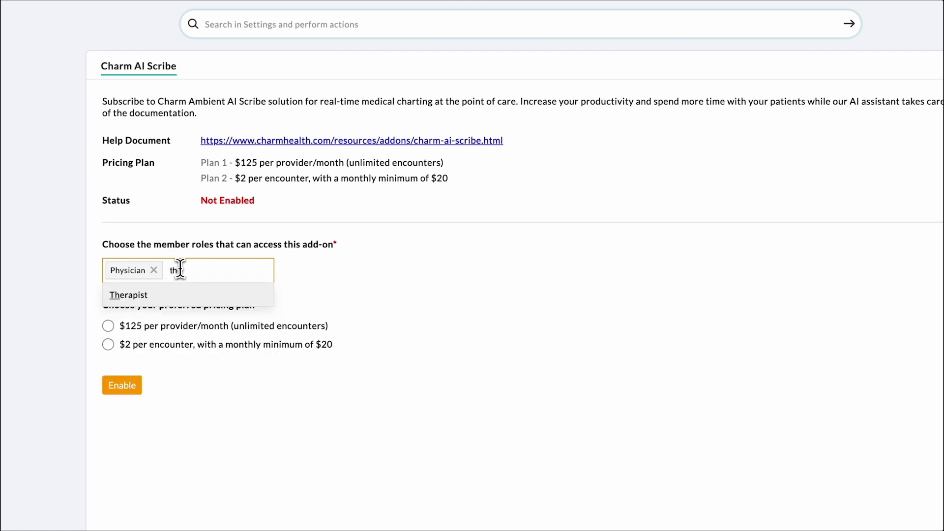
pyautogui.click(120, 295)
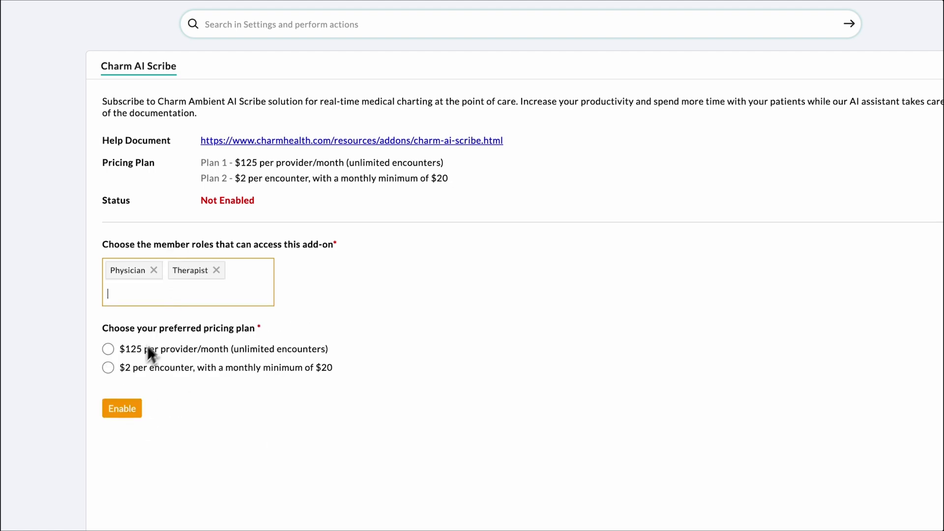
pyautogui.click(124, 349)
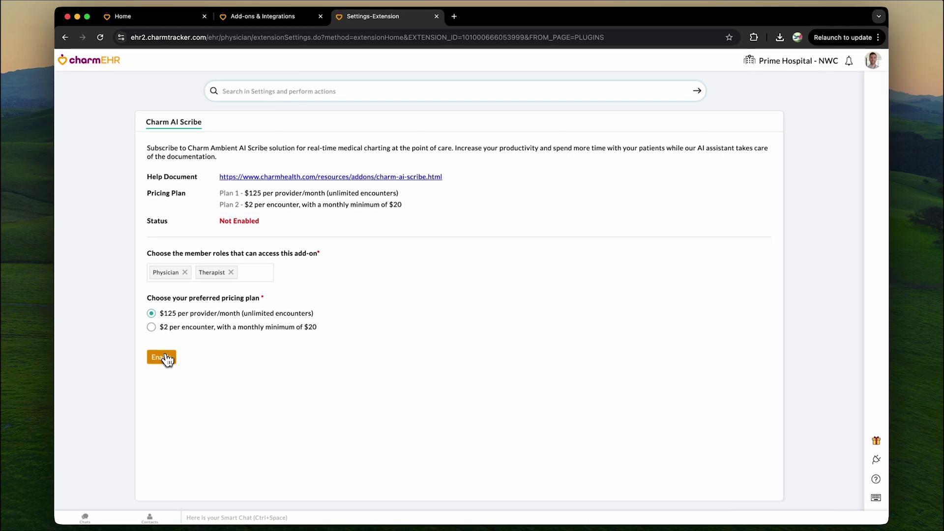
pyautogui.click(163, 357)
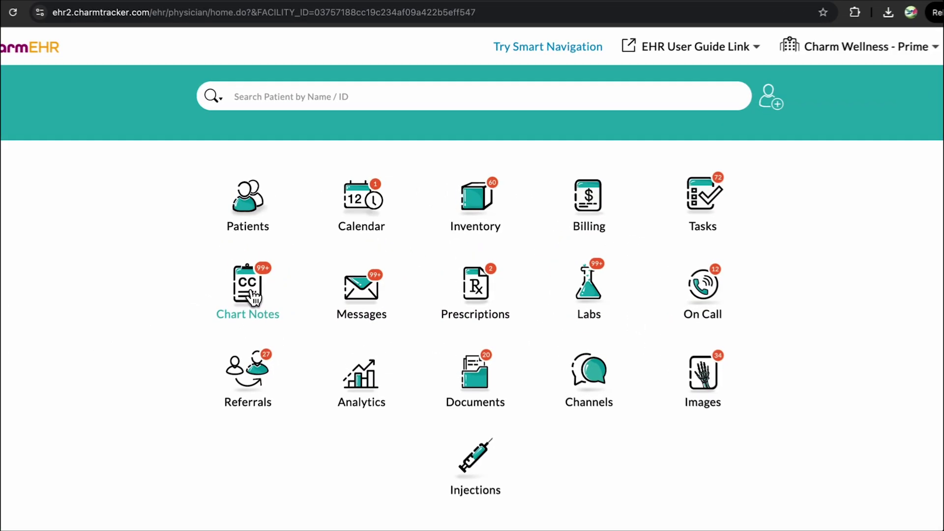
# Step: Create a new in-person SOAP Template encounter for the searched patient from Chart Notes
pyautogui.click(254, 297)
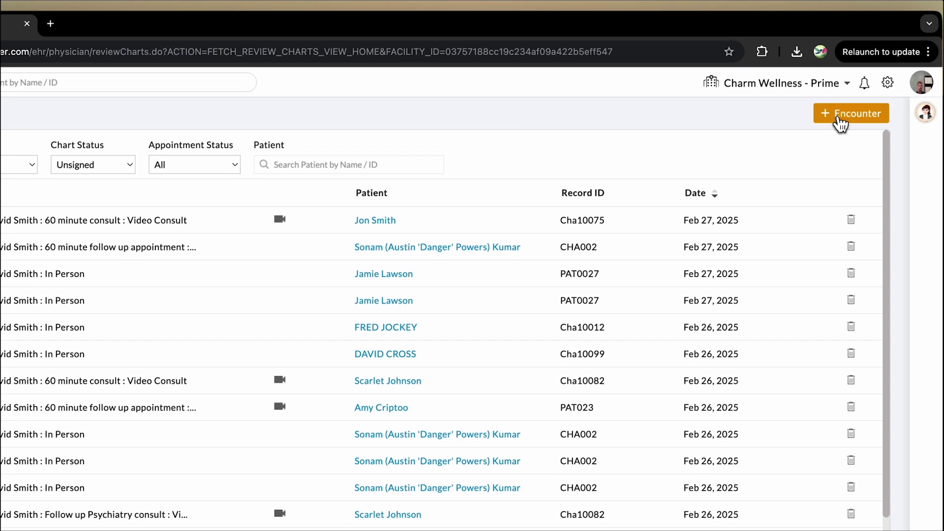
pyautogui.click(841, 118)
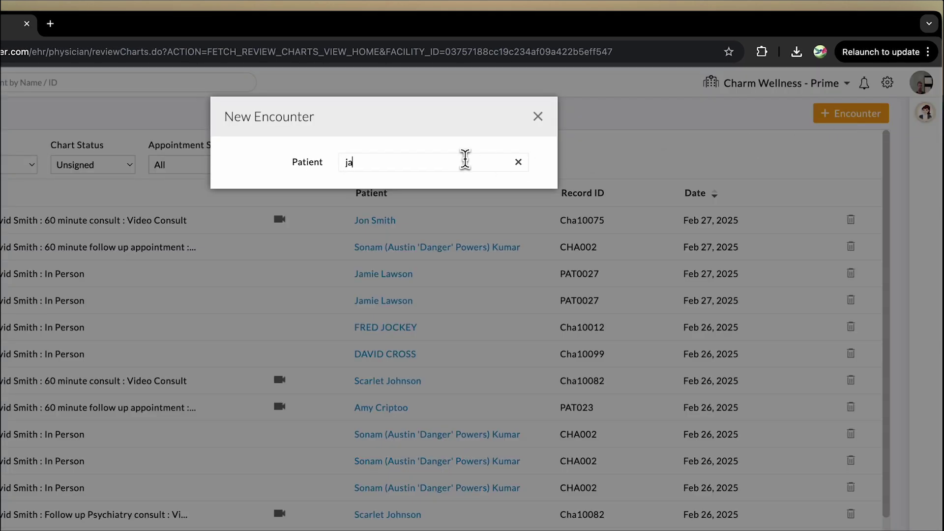
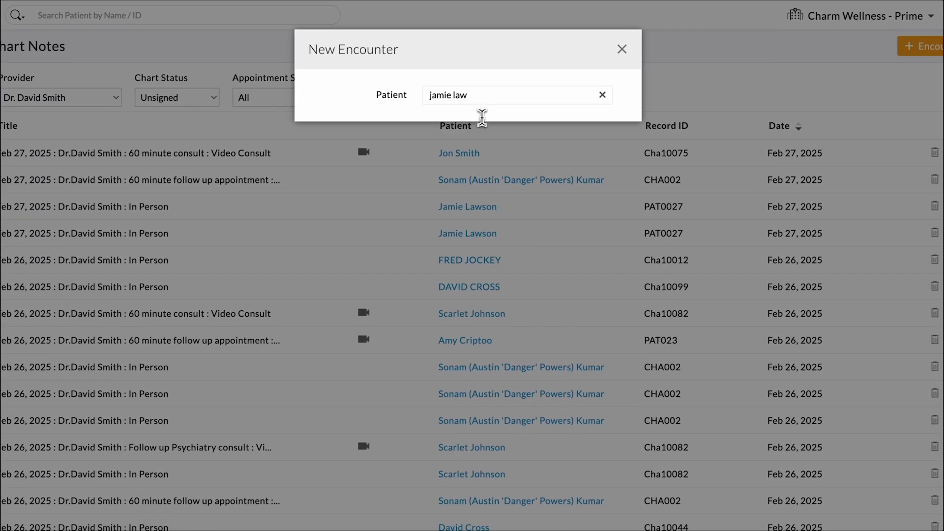
pyautogui.click(422, 166)
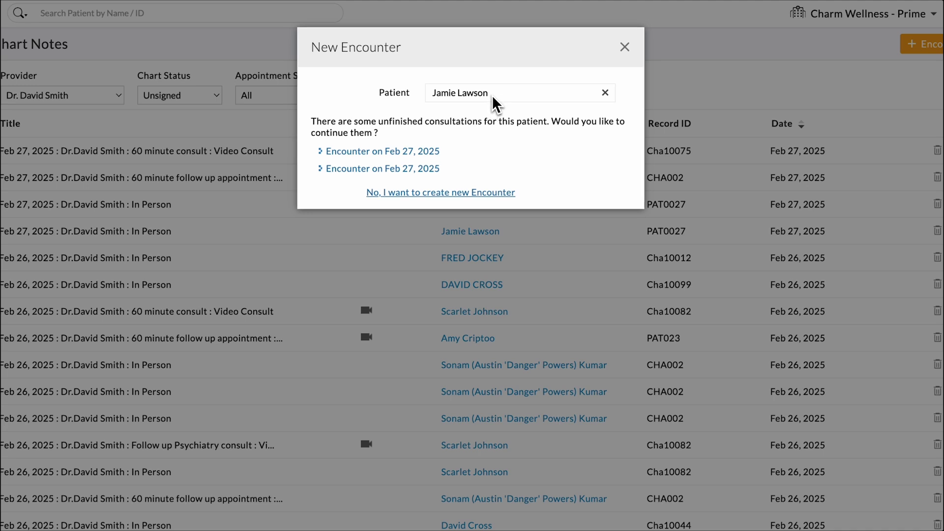
pyautogui.click(451, 193)
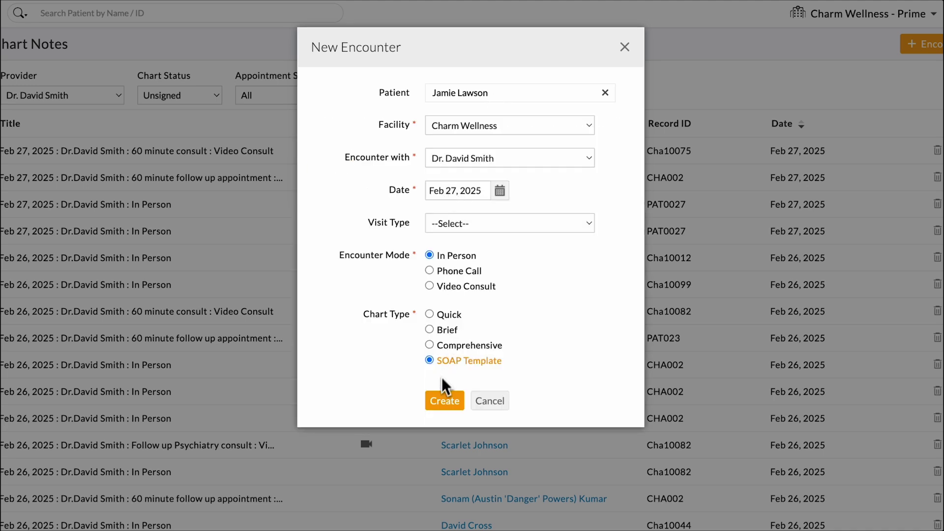
pyautogui.click(438, 403)
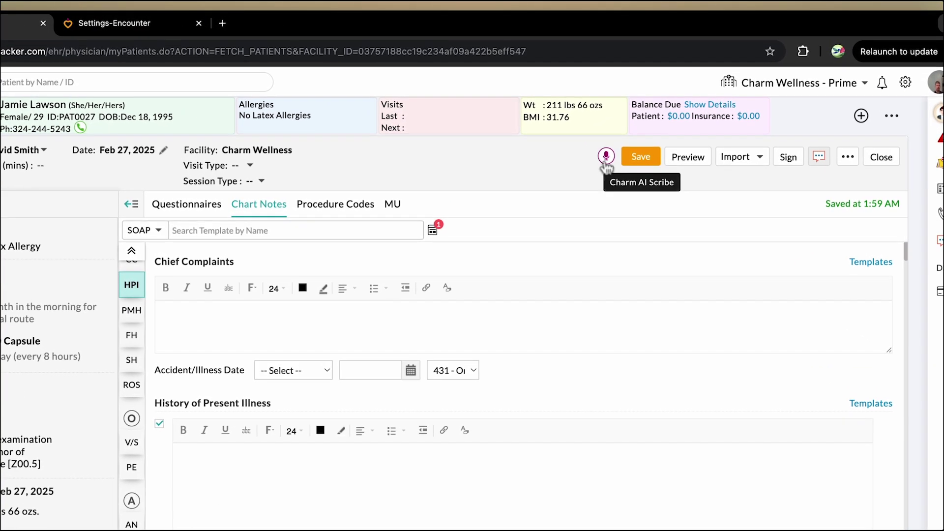
# Step: Launch the encounter's AI Scribe and check the English transcription language setting
pyautogui.click(605, 165)
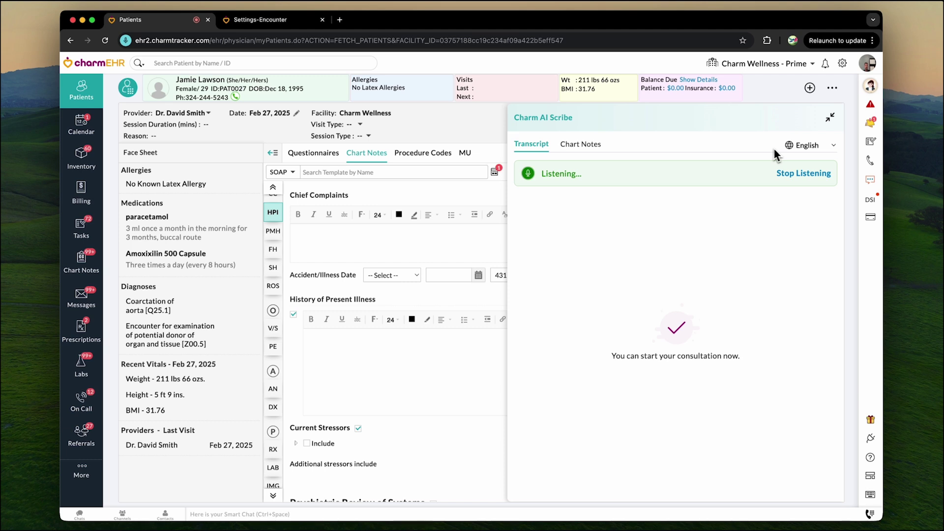
pyautogui.click(809, 146)
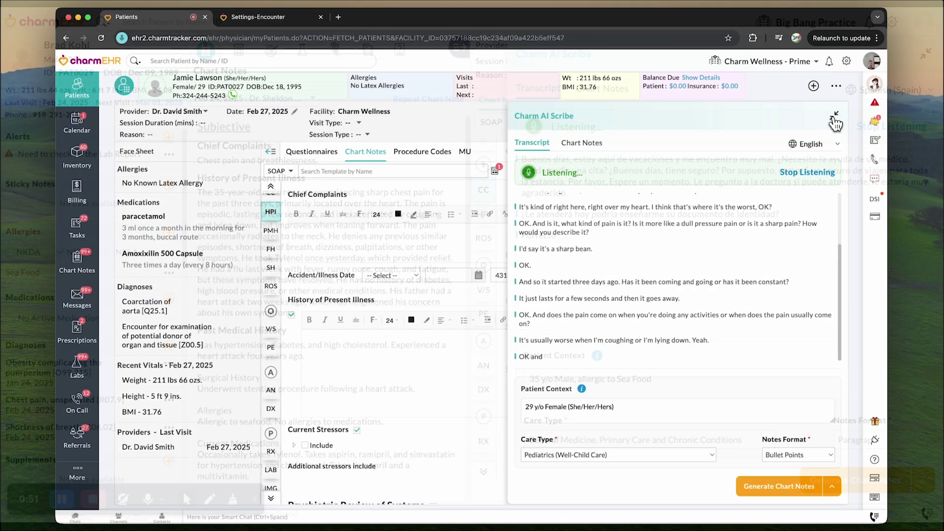
# Step: Collapse and reopen the AI Scribe panel, then pause and resume listening
pyautogui.click(835, 118)
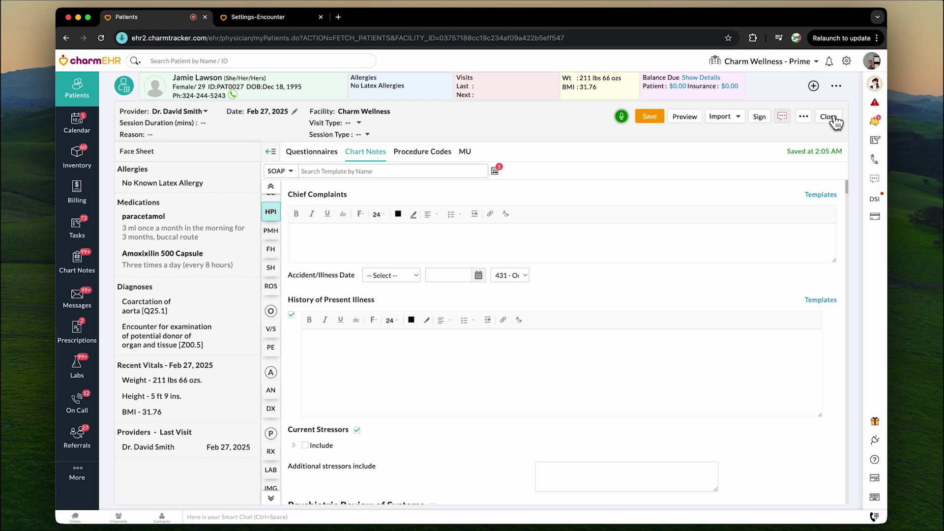
pyautogui.click(621, 122)
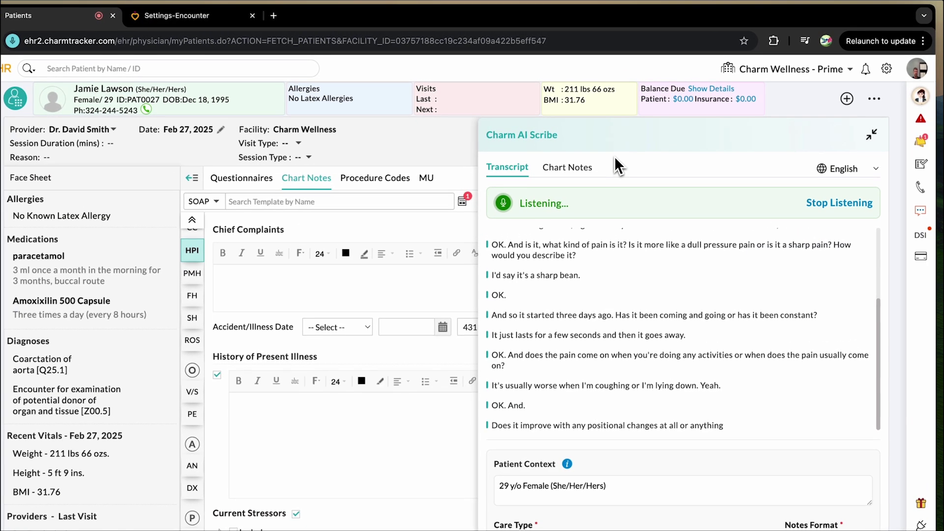
pyautogui.click(831, 207)
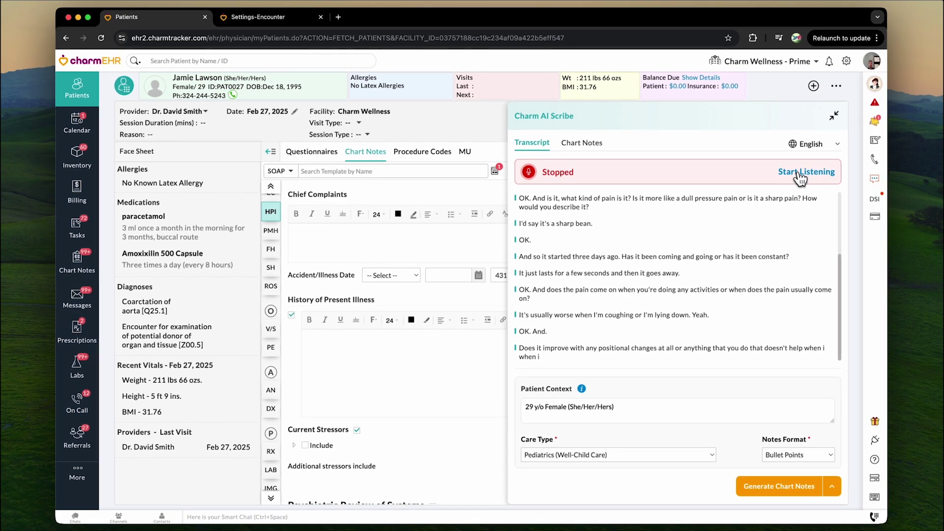
pyautogui.click(800, 177)
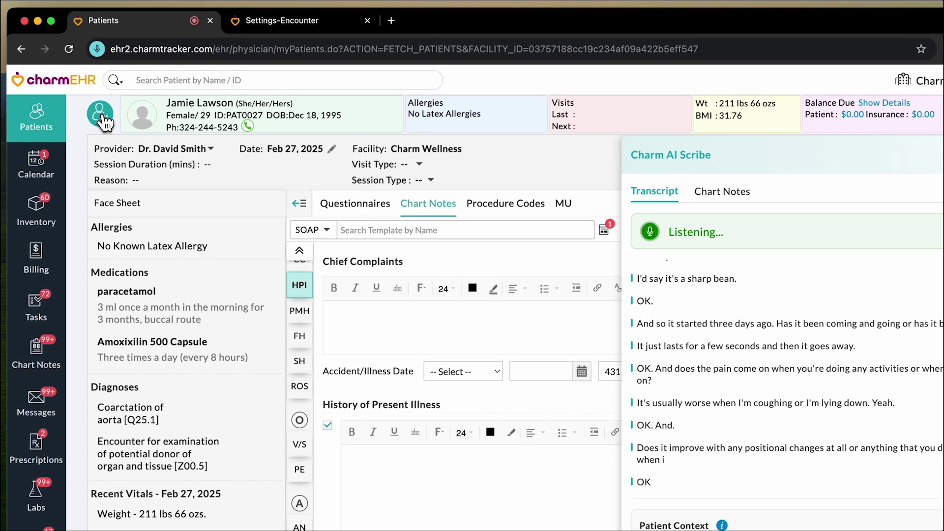
# Step: Go via the patient's dashboard back to the open encounter and start AI Scribe listening
pyautogui.click(102, 118)
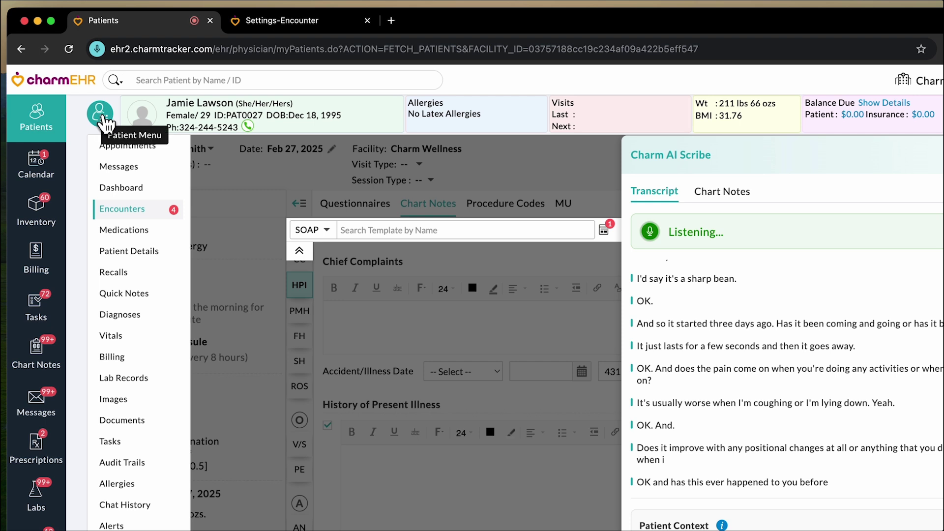
pyautogui.click(136, 189)
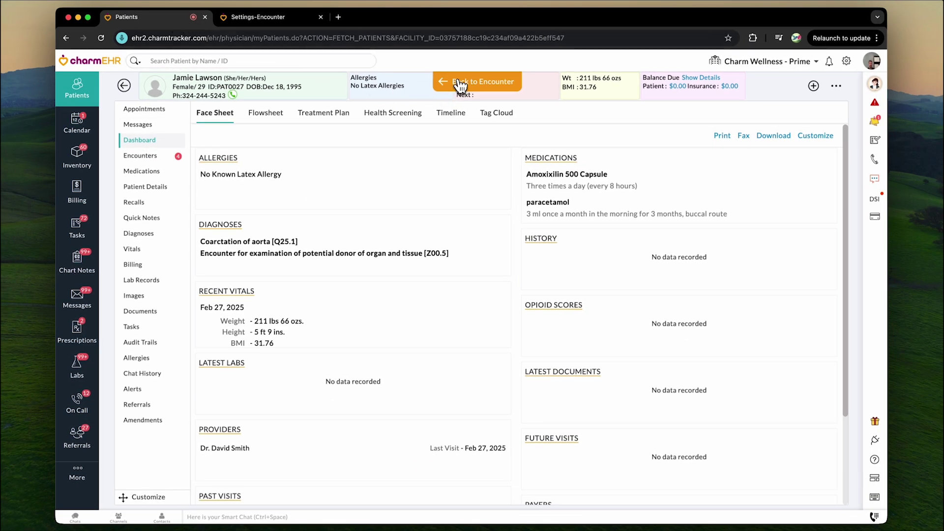
pyautogui.click(460, 85)
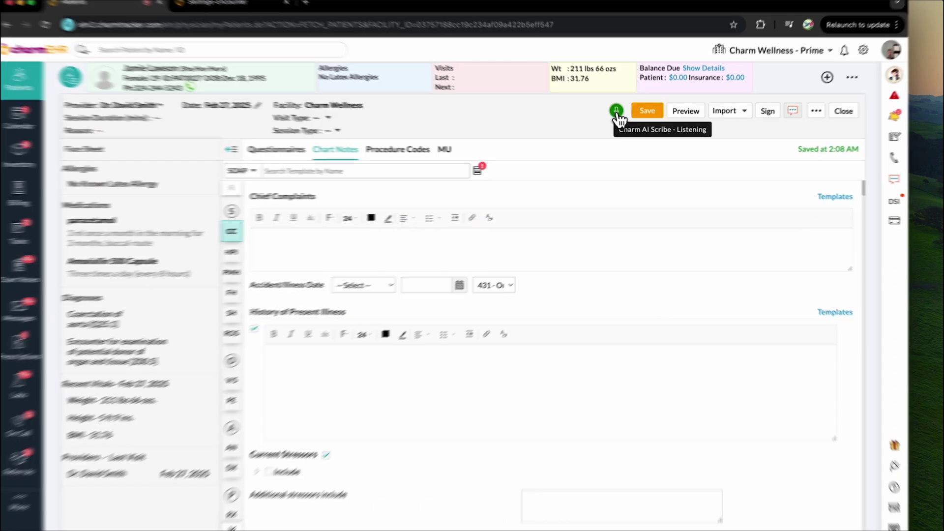
pyautogui.click(621, 117)
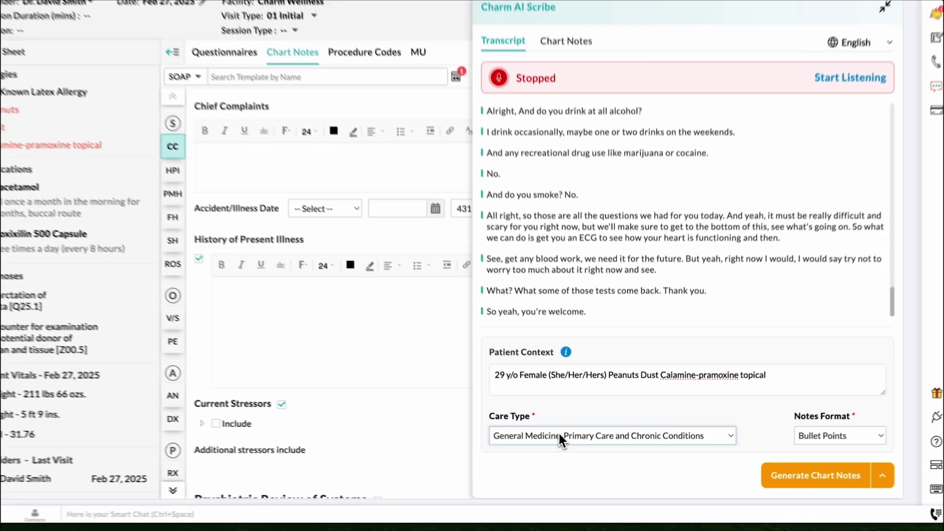
# Step: Choose Cardiology from the AI Scribe Care Type list
pyautogui.click(564, 455)
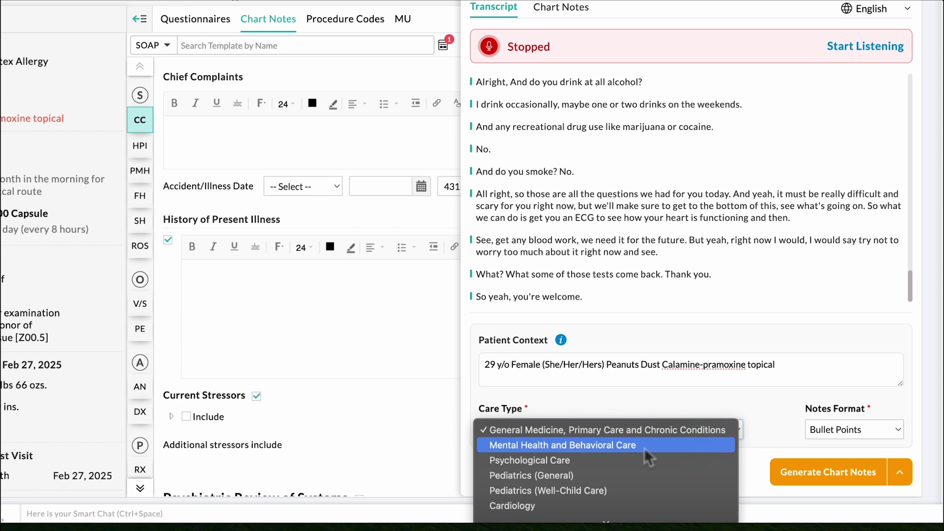
pyautogui.click(612, 507)
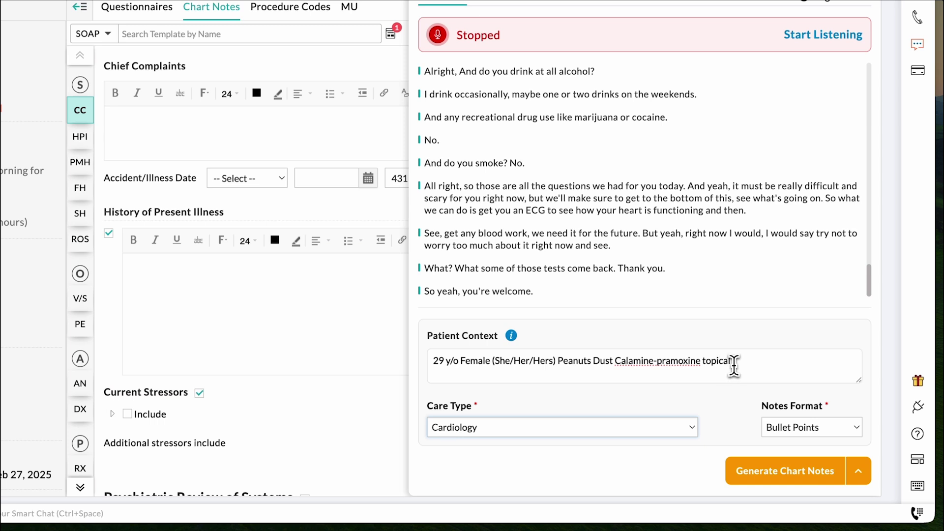
# Step: Add a new Patient Context line: patient reports intermittent chest pain starting 3 days ago
pyautogui.click(670, 368)
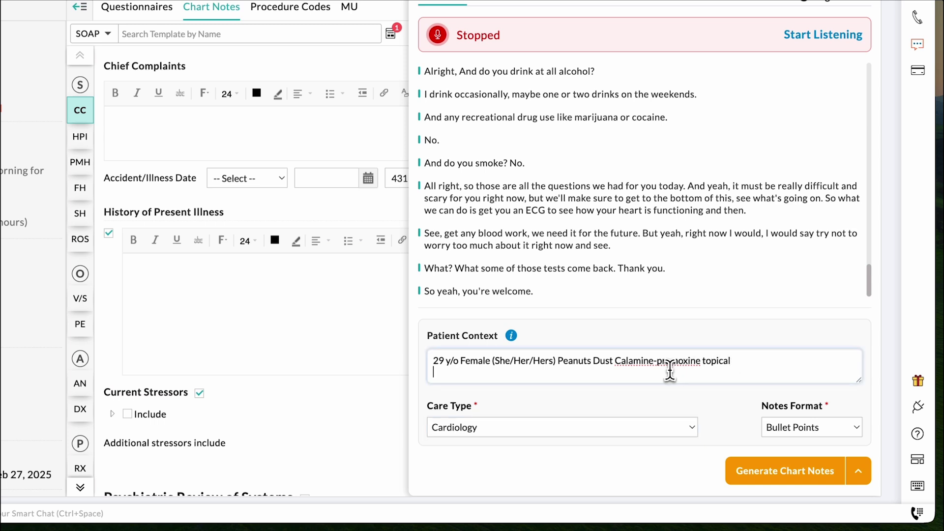
pyautogui.press('Return')
pyautogui.write('Patient reports intermittent chest pain 3 days ago')
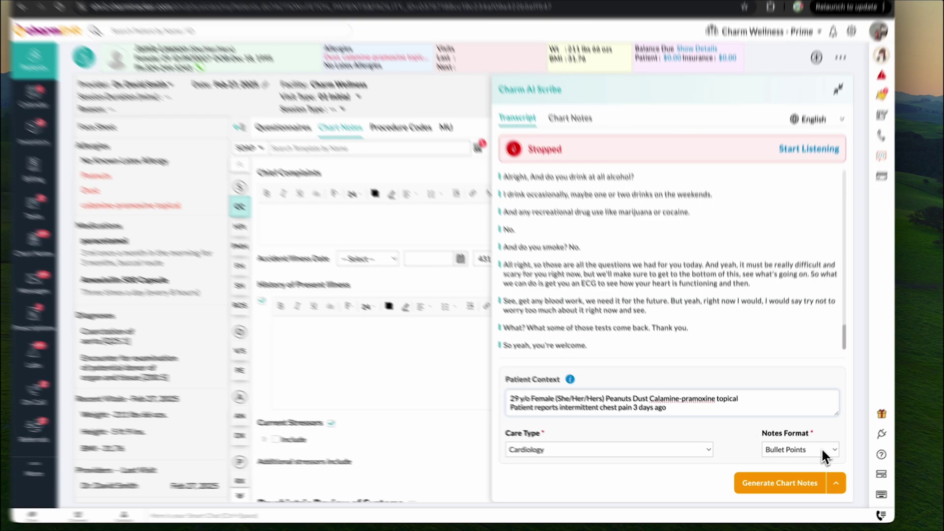
pyautogui.click(812, 454)
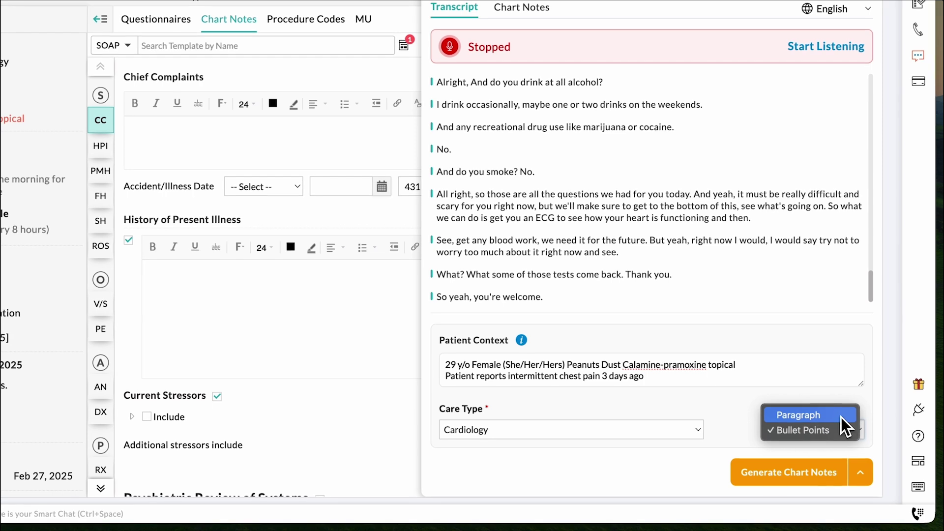
pyautogui.click(840, 417)
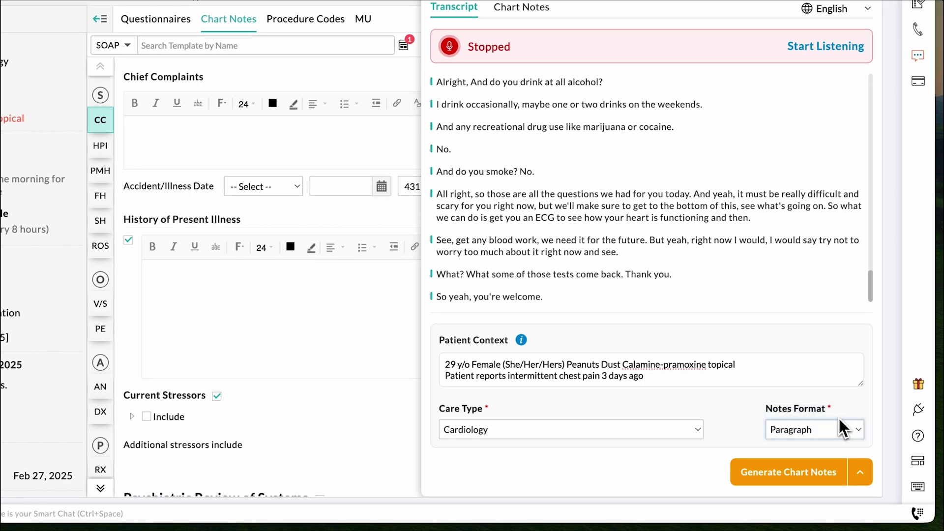
pyautogui.click(838, 428)
pyautogui.click(828, 444)
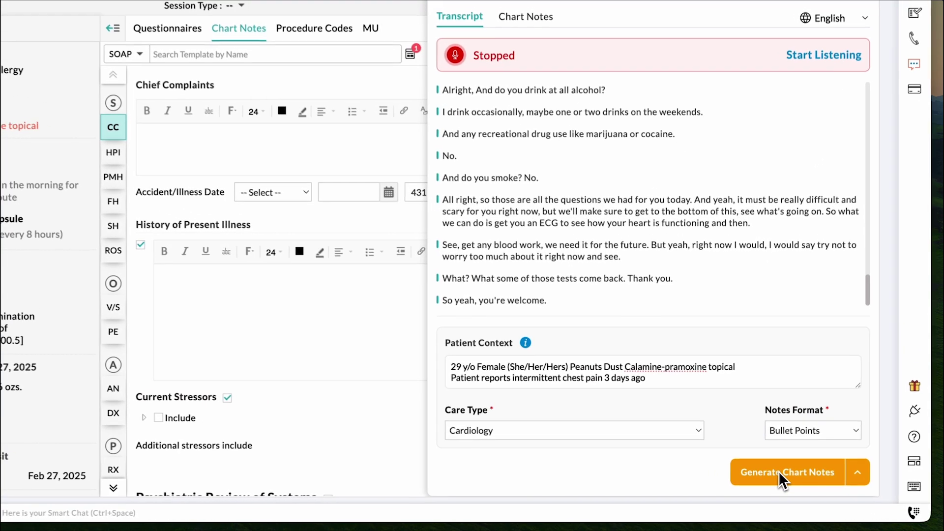
# Step: Generate the chart notes, then tick the Allergy to peanuts diagnosis under Diagnoses
pyautogui.click(772, 485)
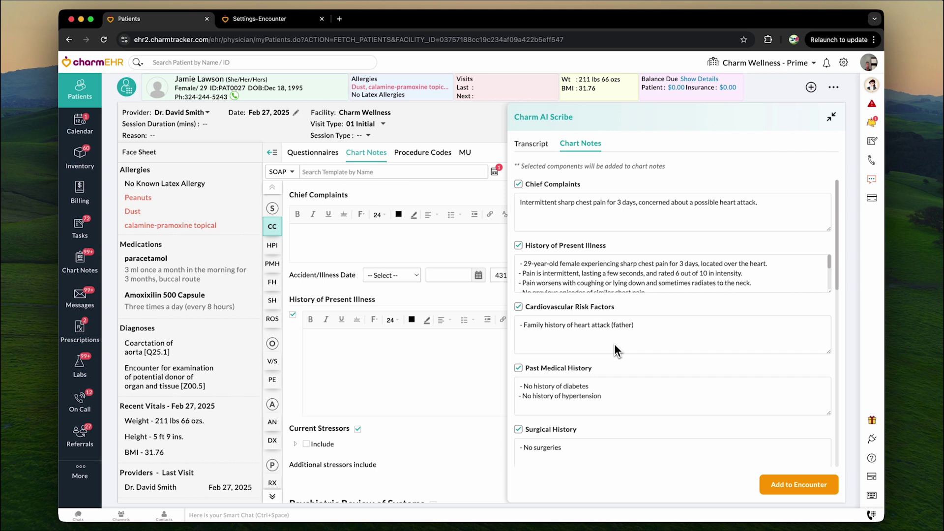
pyautogui.scroll(-10, 615, 344)
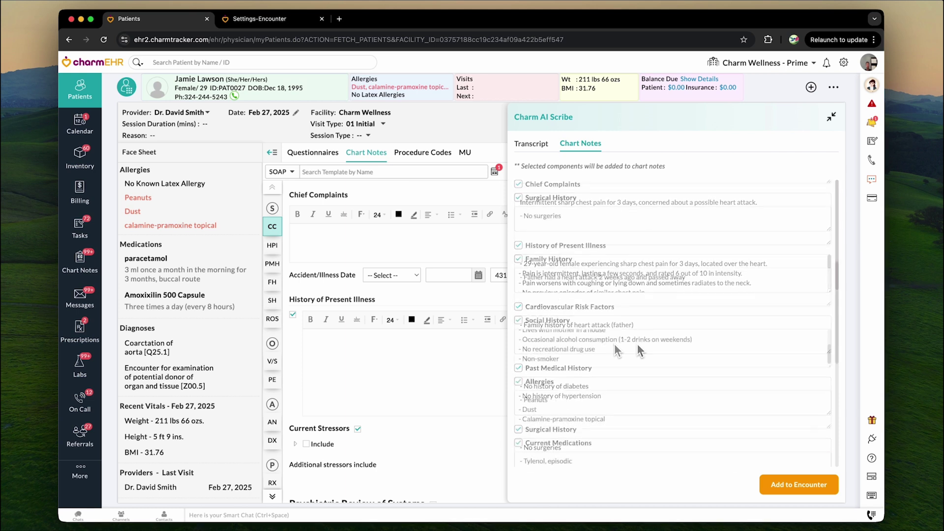
pyautogui.scroll(-4, 647, 358)
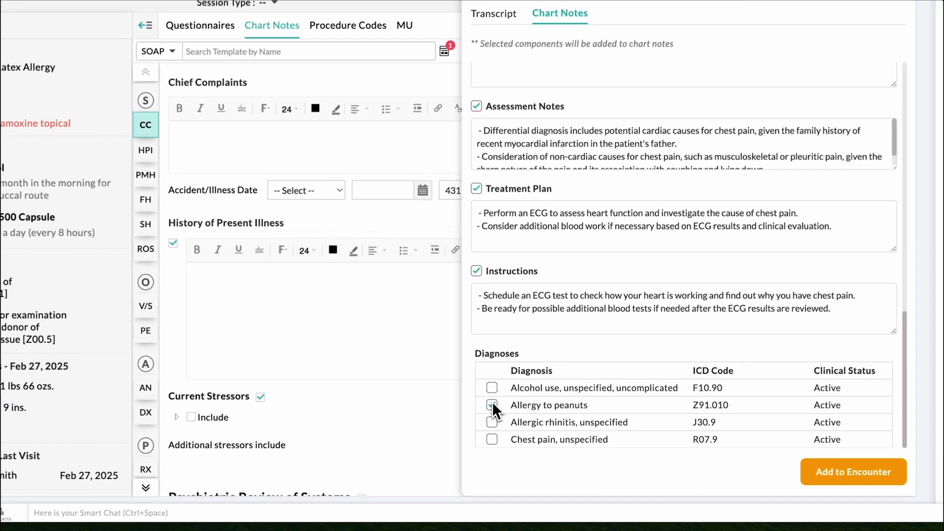
pyautogui.click(529, 434)
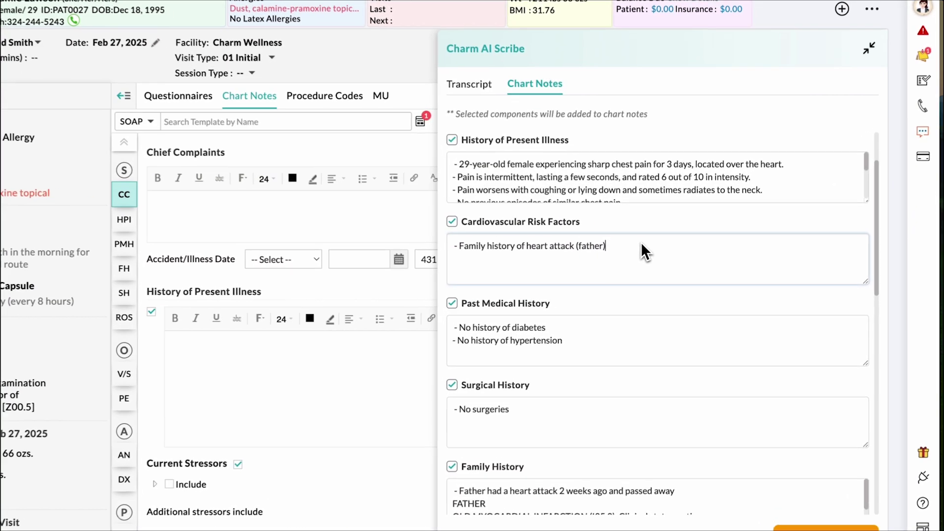
# Step: Untick the Surgical History and Social History checkboxes in the AI Scribe Chart Notes tab
pyautogui.scroll(2, 642, 242)
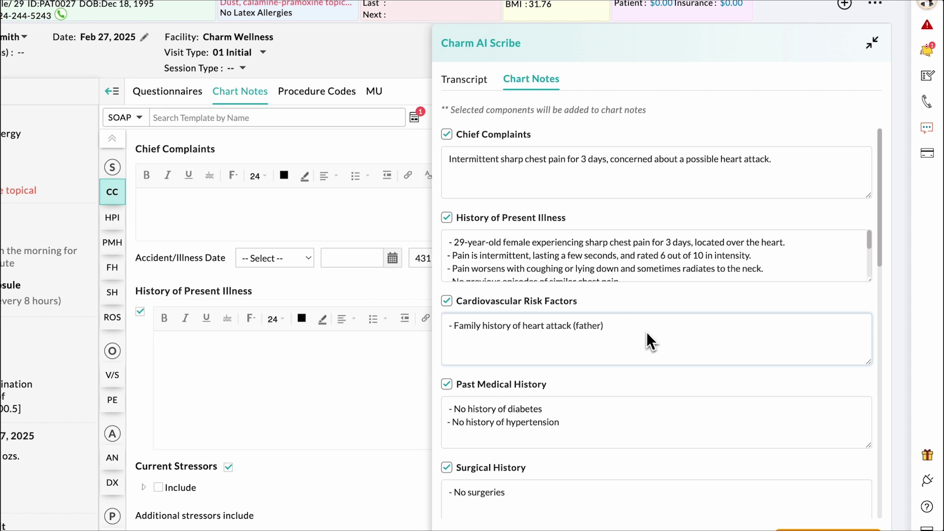
pyautogui.scroll(-5, 633, 263)
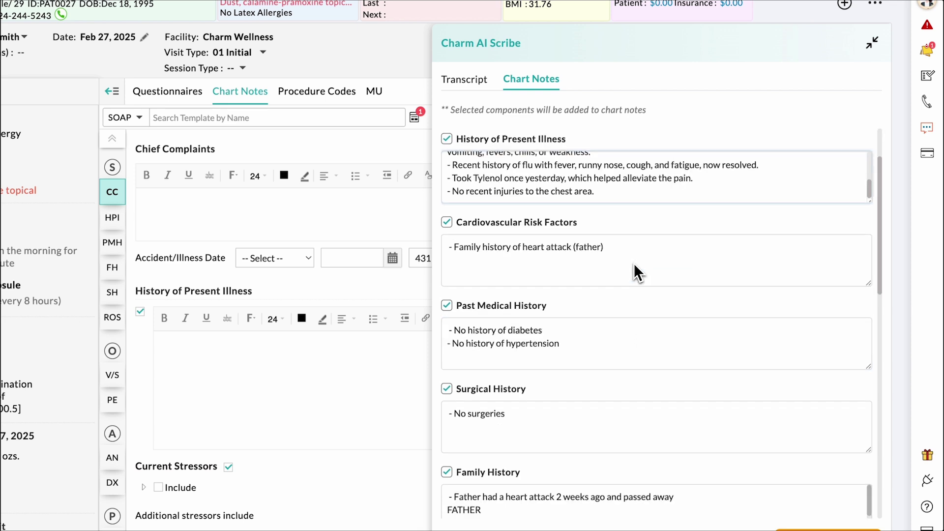
pyautogui.scroll(2, 621, 323)
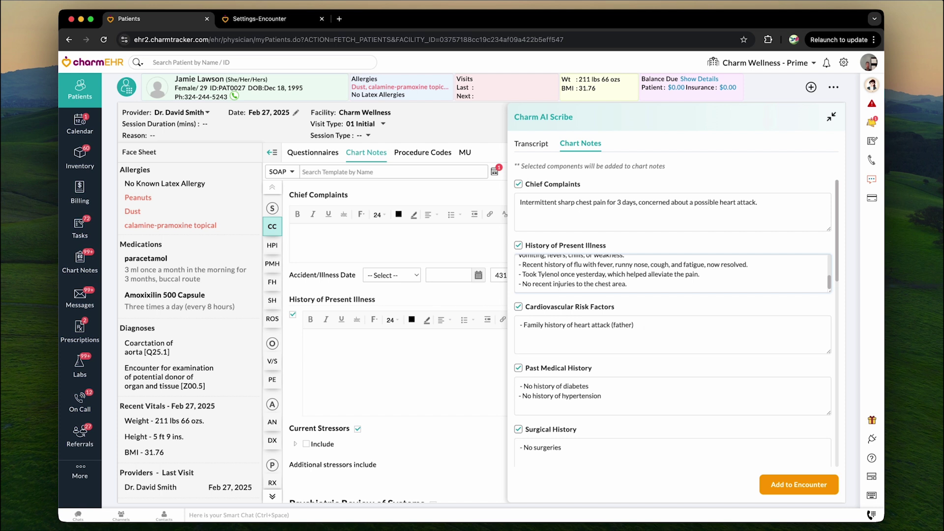
pyautogui.scroll(-4, 518, 263)
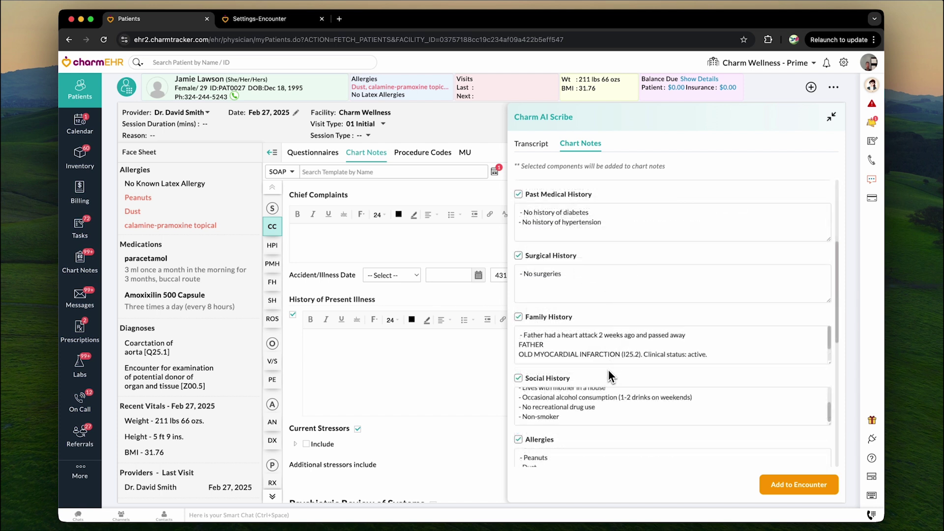
pyautogui.click(519, 256)
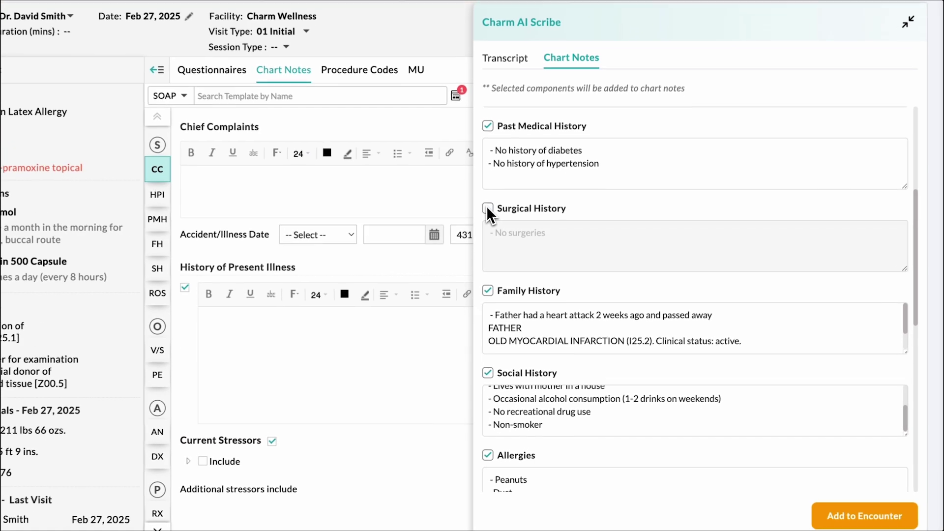
pyautogui.scroll(-1, 515, 314)
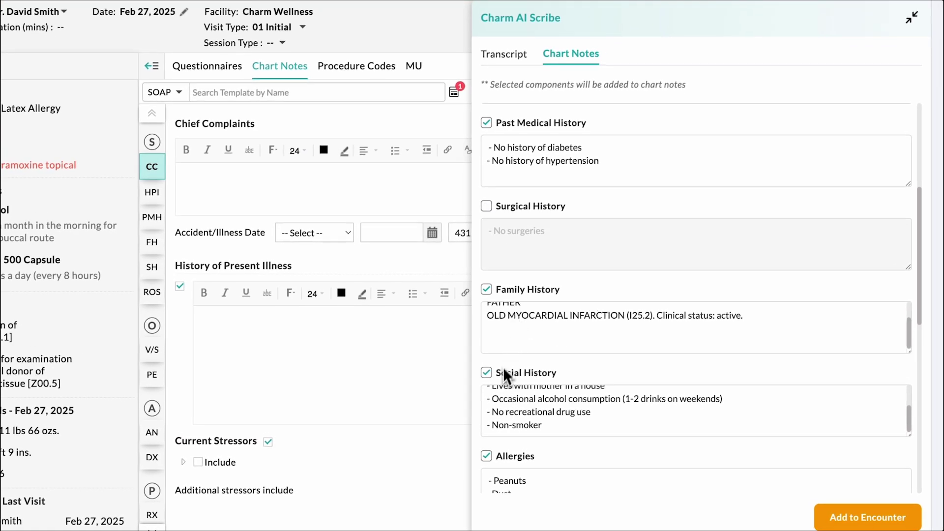
pyautogui.click(486, 371)
pyautogui.scroll(-5, 639, 364)
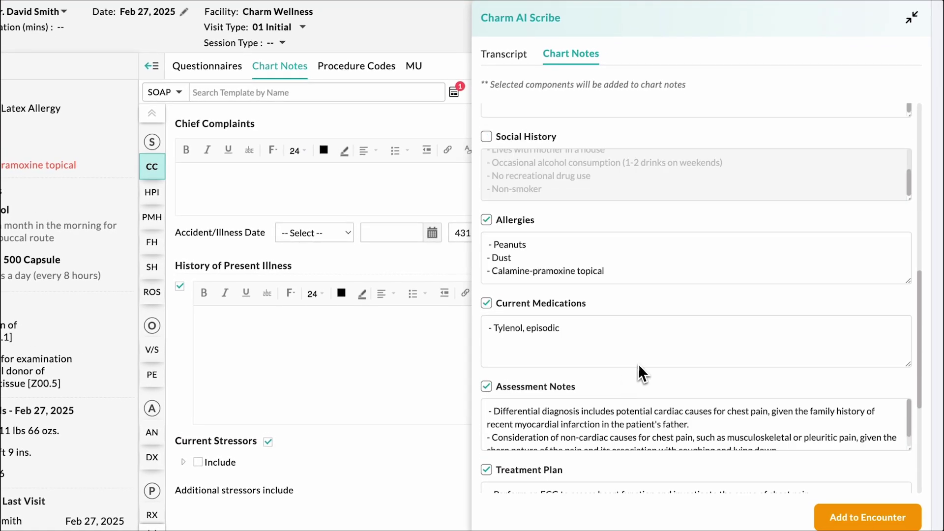
pyautogui.scroll(-5, 624, 356)
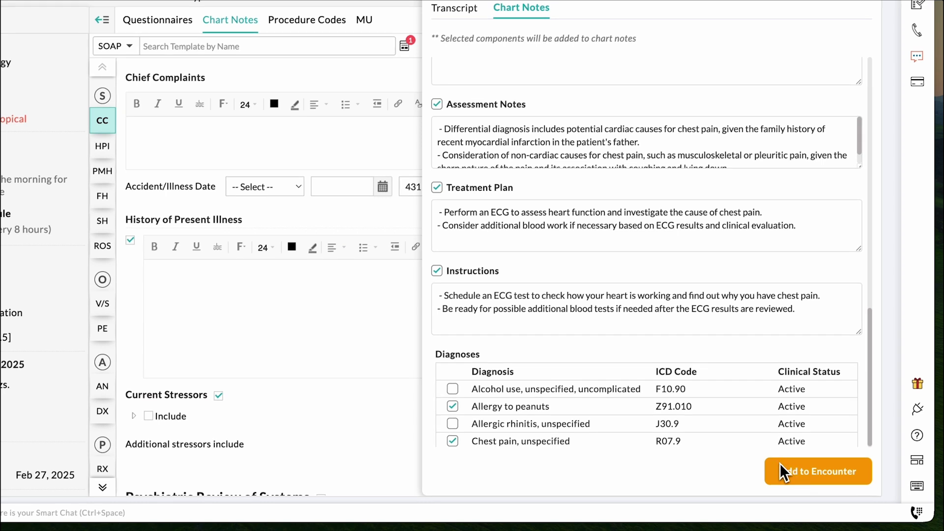
# Step: Add the selected AI Scribe notes and diagnoses to the encounter, then review the chart note
pyautogui.click(780, 464)
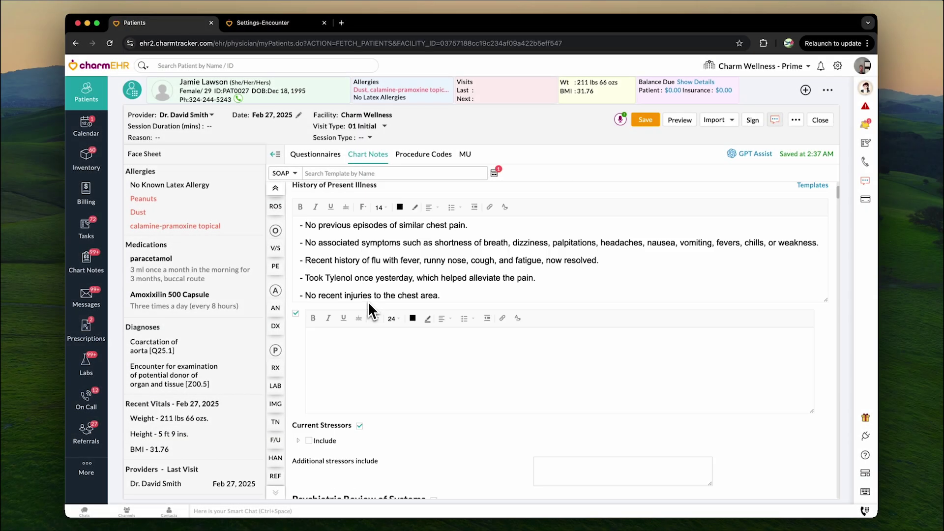
pyautogui.scroll(-15, 369, 302)
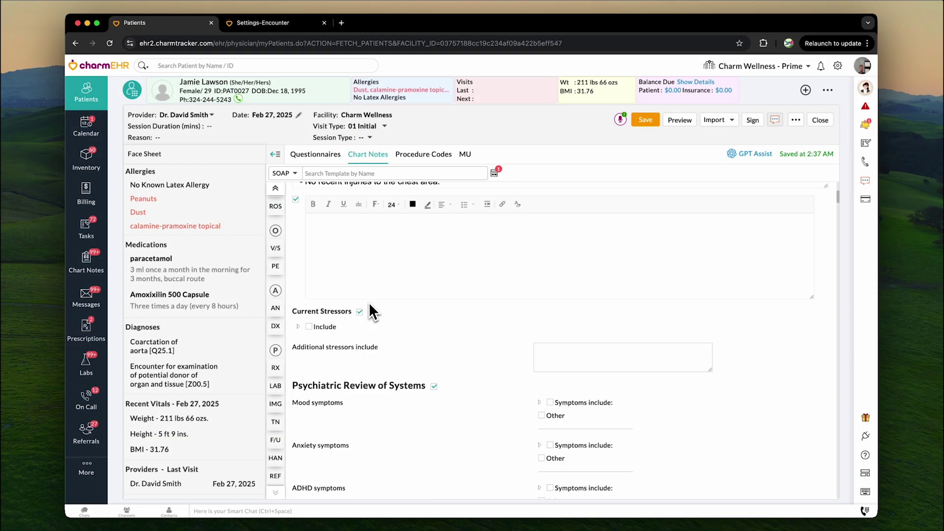
pyautogui.scroll(-20, 369, 303)
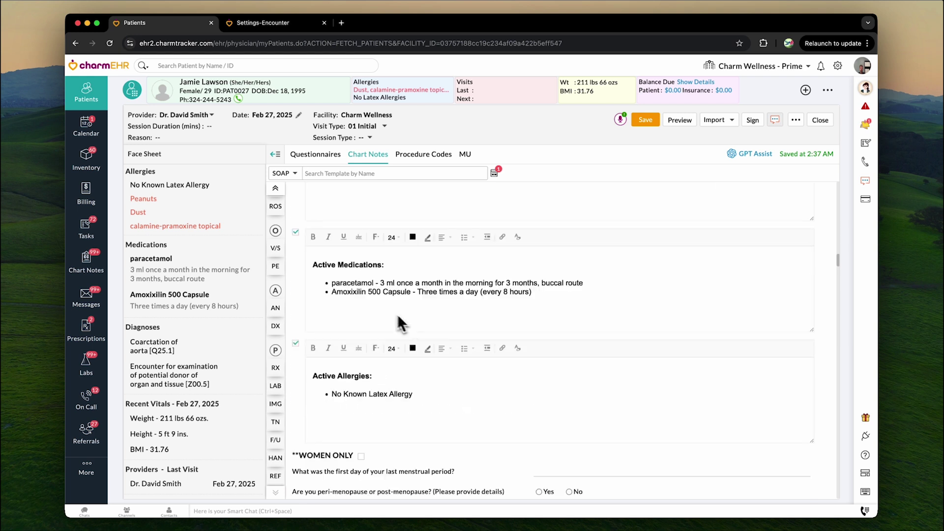
pyautogui.scroll(-20, 413, 328)
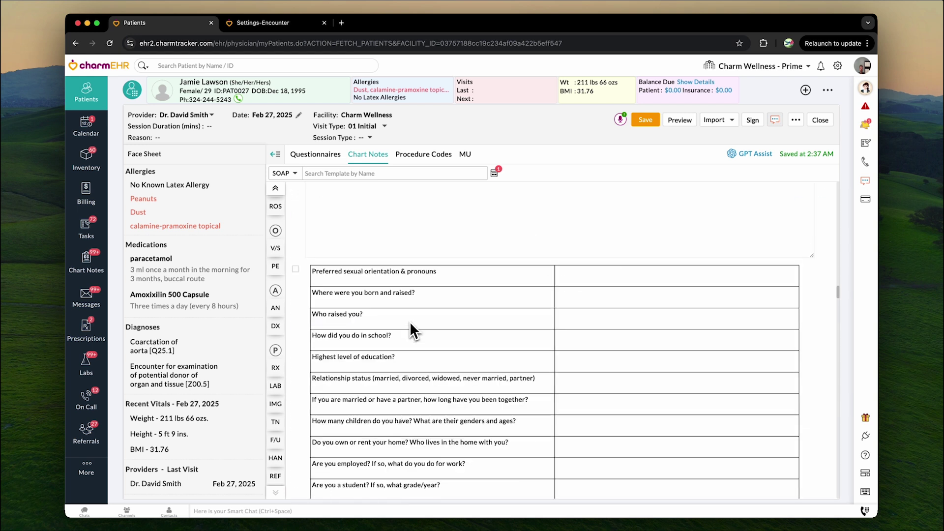
pyautogui.scroll(-20, 414, 330)
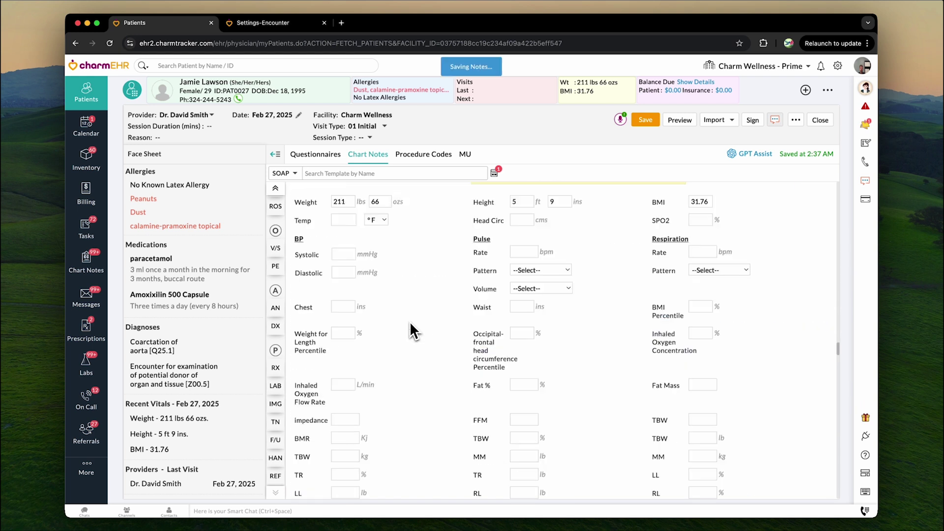